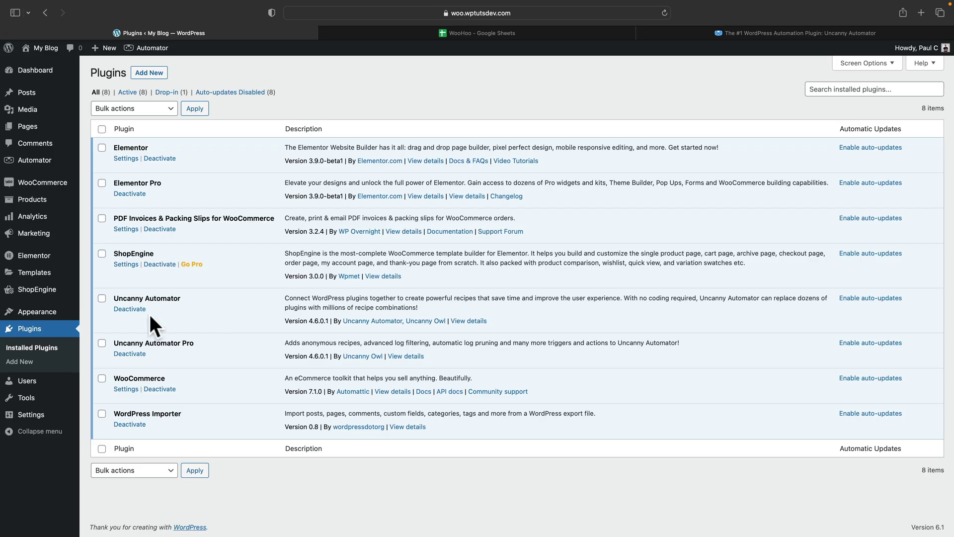
- On the Installed Plugins page, bring up the Automator submenu in the admin sidebar
mouse_move(49, 165)
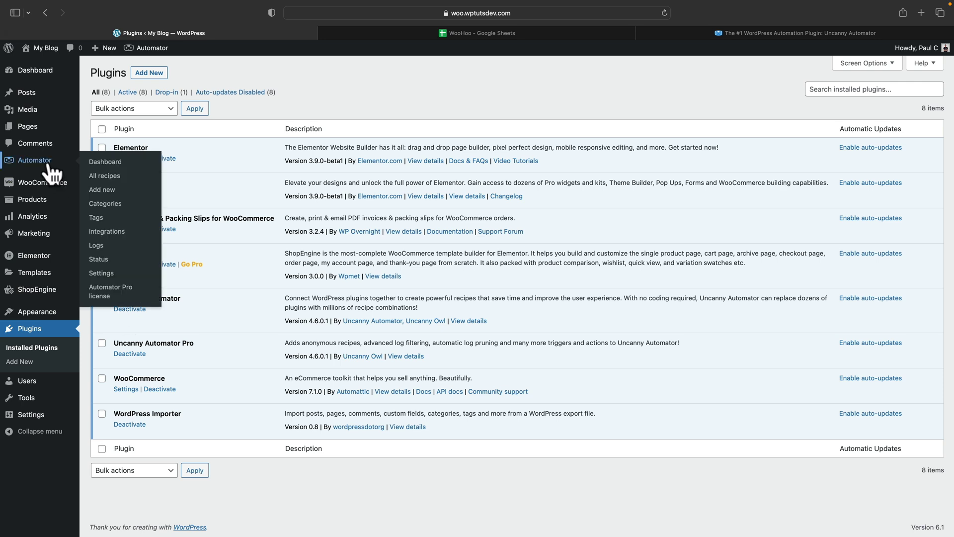
- Start a new Automator recipe and confirm the Everyone user type
click(105, 191)
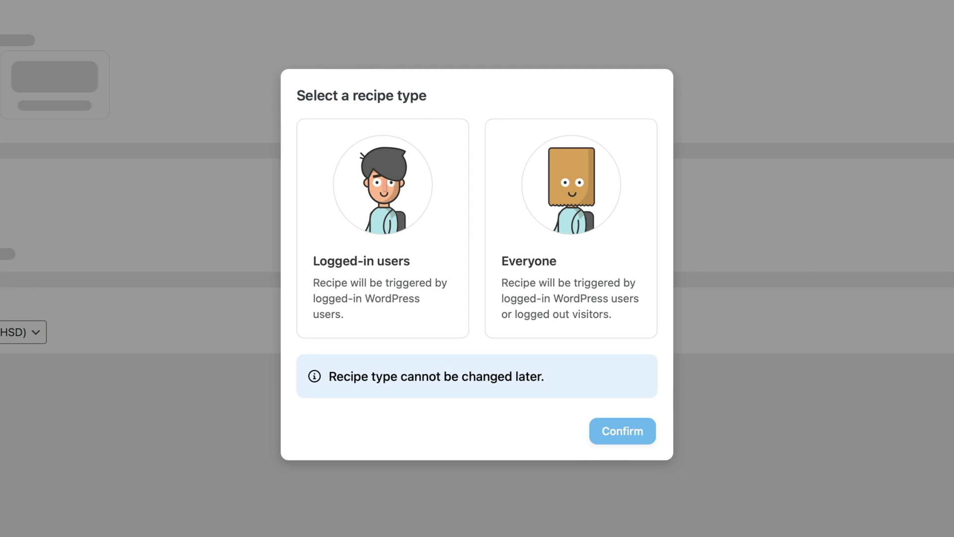
click(549, 194)
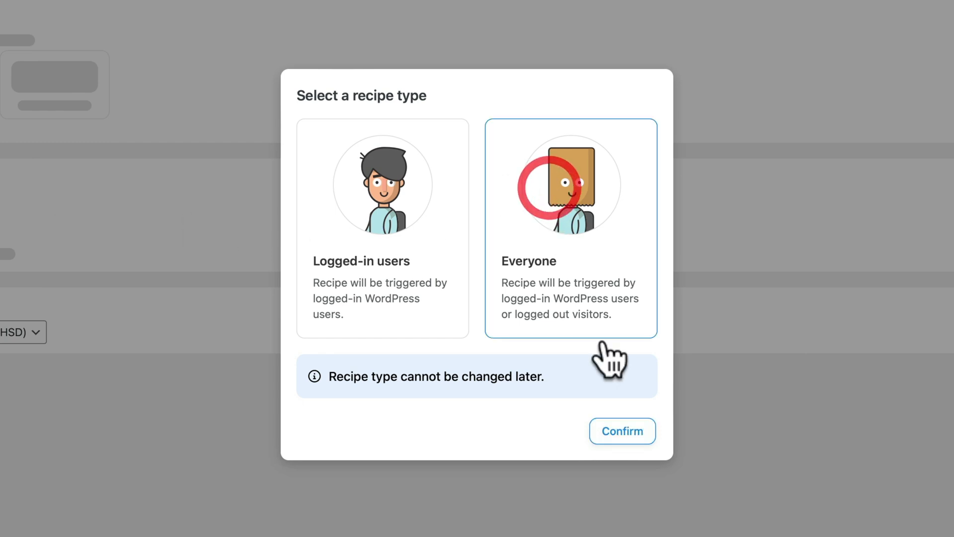
click(623, 434)
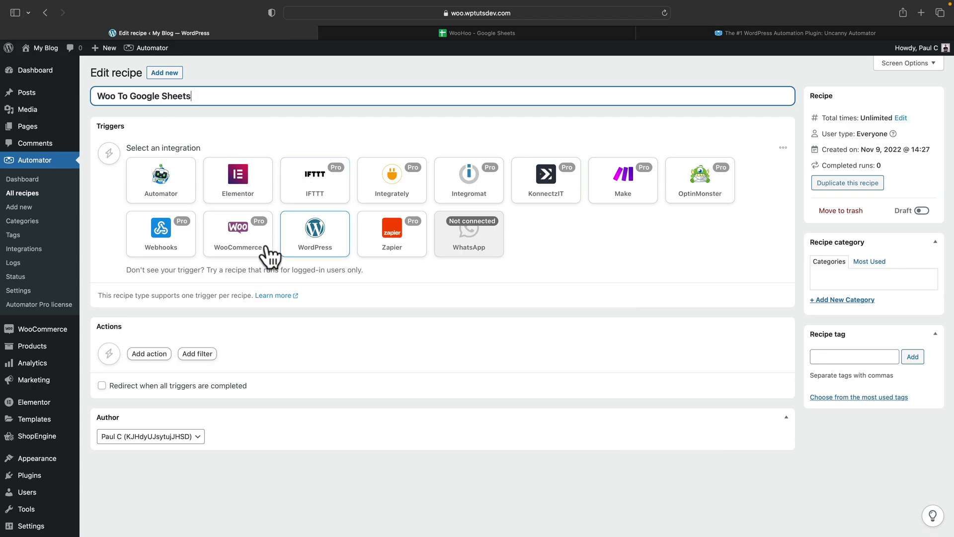
- Choose the WooCommerce guest order-with-a-product trigger and set its condition to completes
click(259, 254)
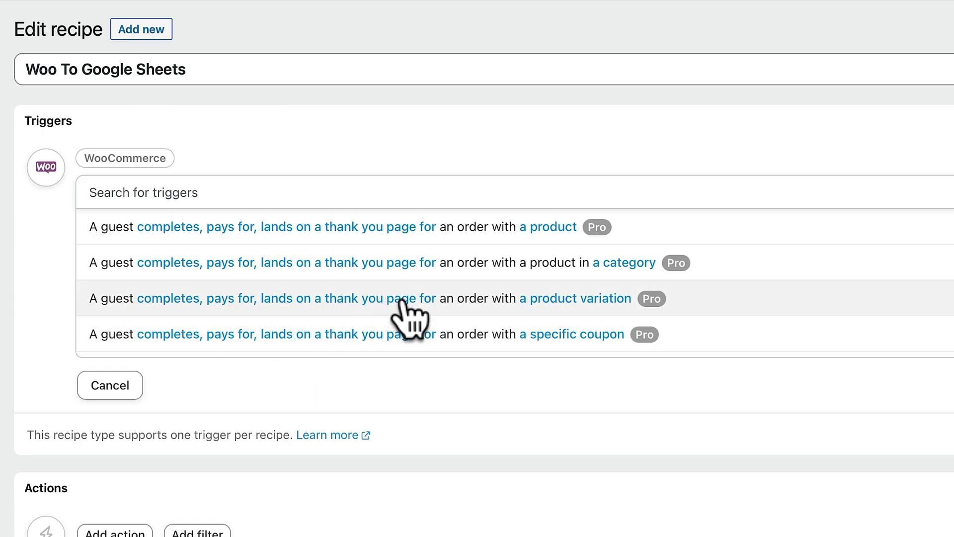
scroll(318, 241, down, 3)
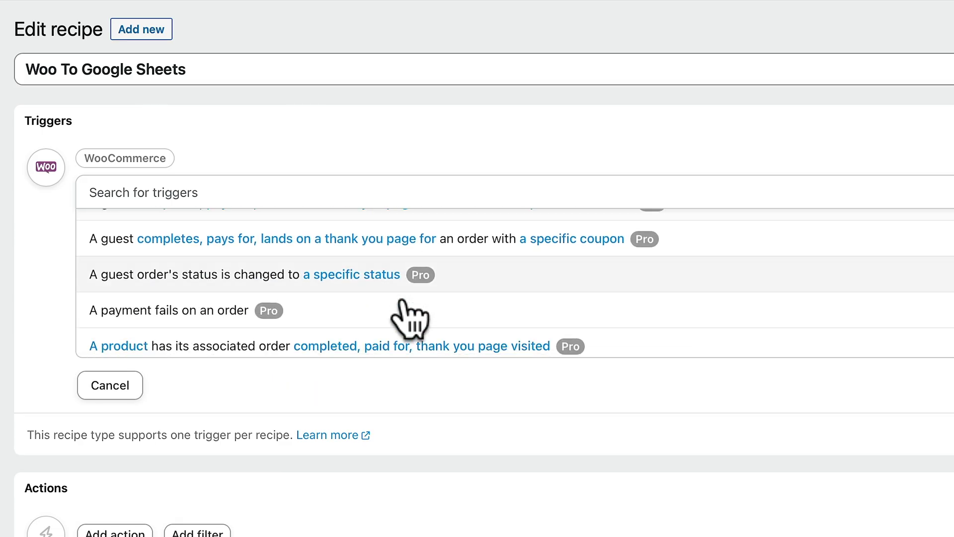
scroll(410, 318, down, 2)
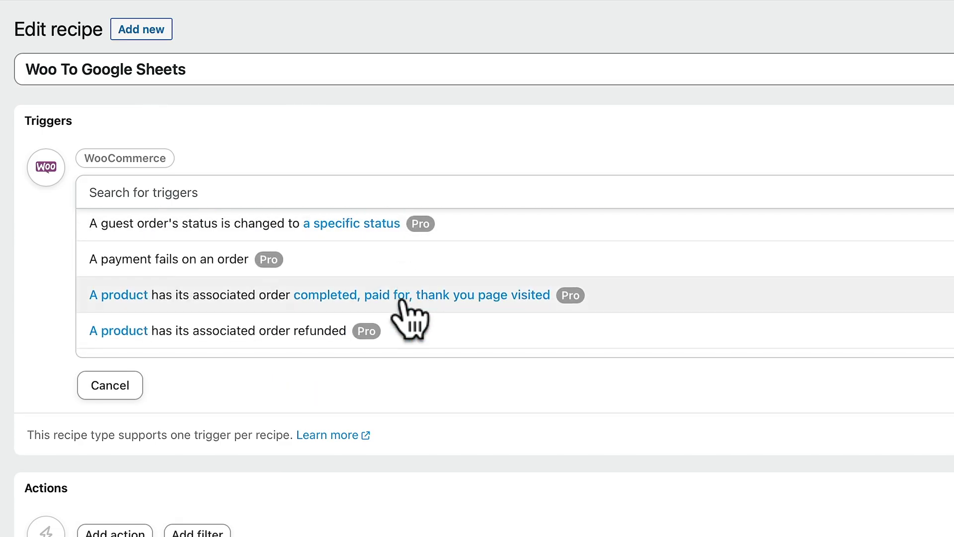
scroll(402, 304, down, 5)
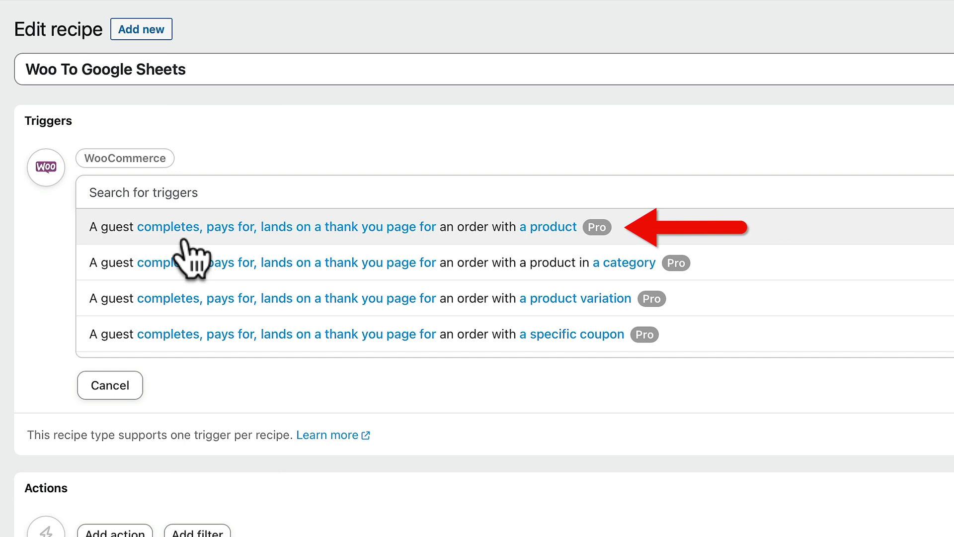
click(725, 227)
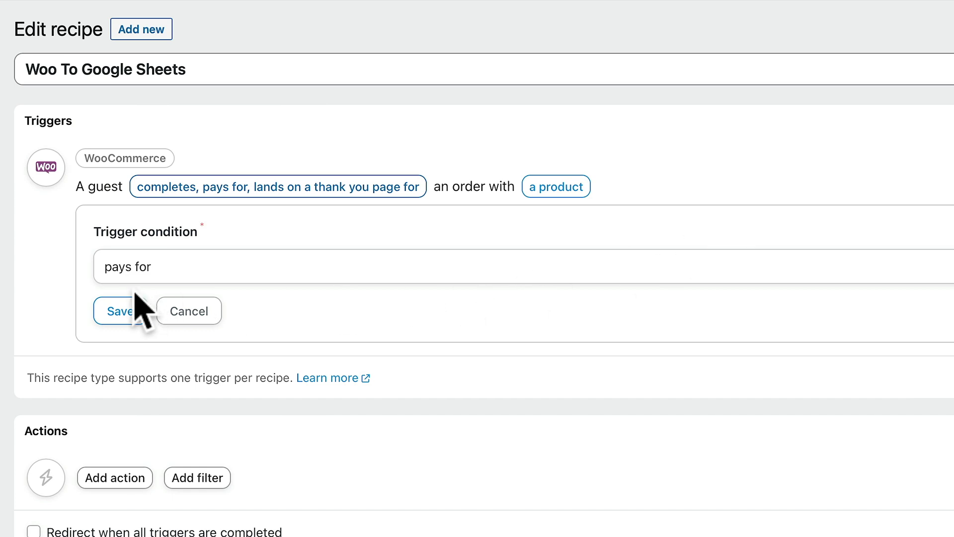
click(142, 271)
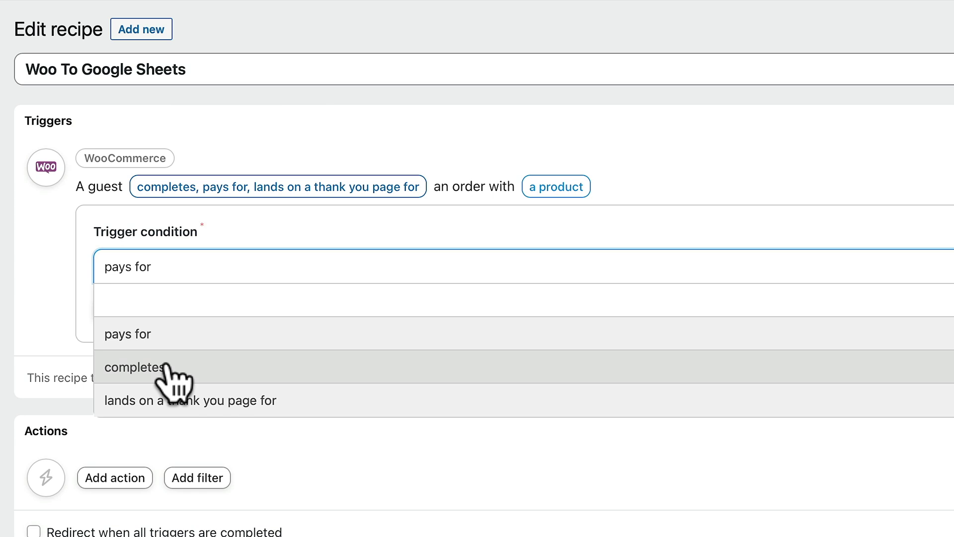
click(210, 364)
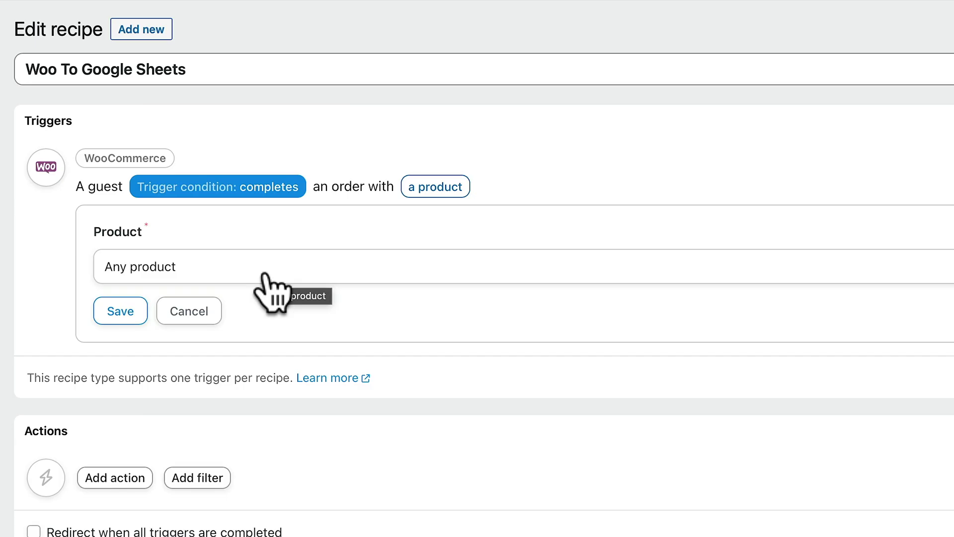
- Set the trigger's Product to Any product and save the trigger
click(266, 277)
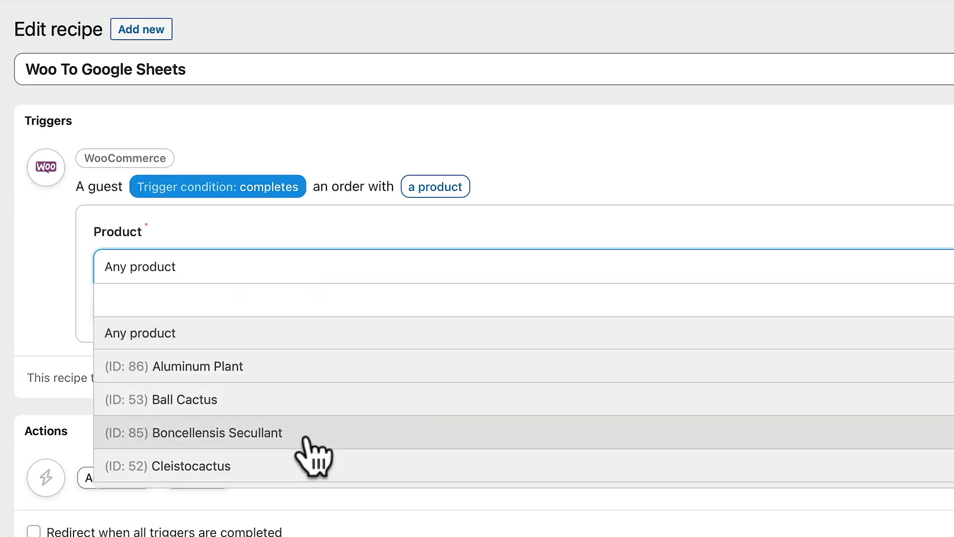
scroll(314, 456, down, 5)
scroll(314, 456, up, 5)
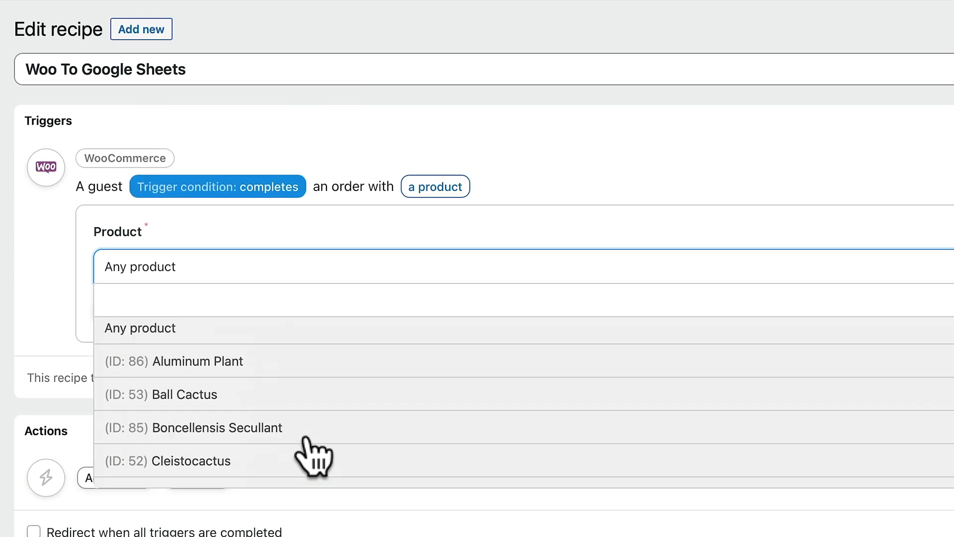
click(200, 345)
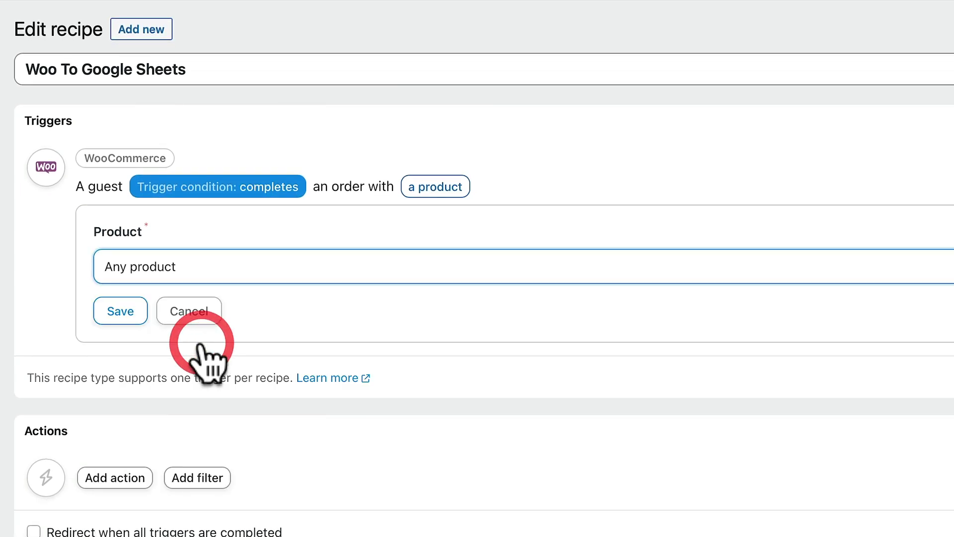
click(125, 312)
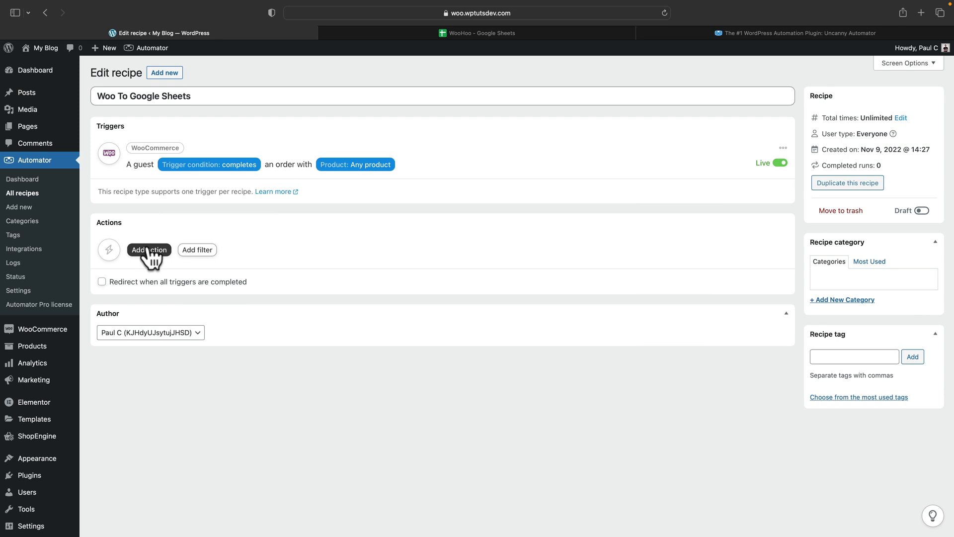
click(149, 250)
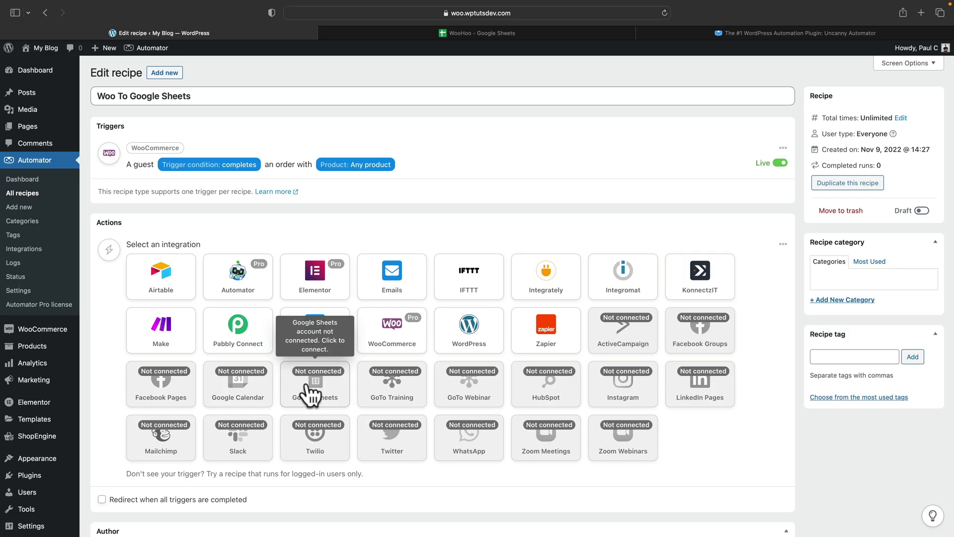
- Pick Google Sheets as the action integration and begin connecting a Google account
click(309, 394)
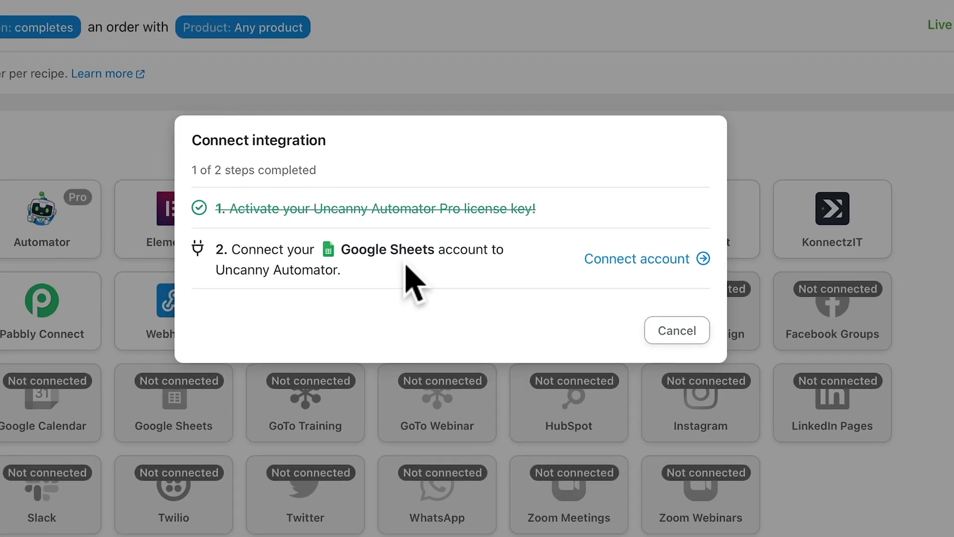
click(633, 255)
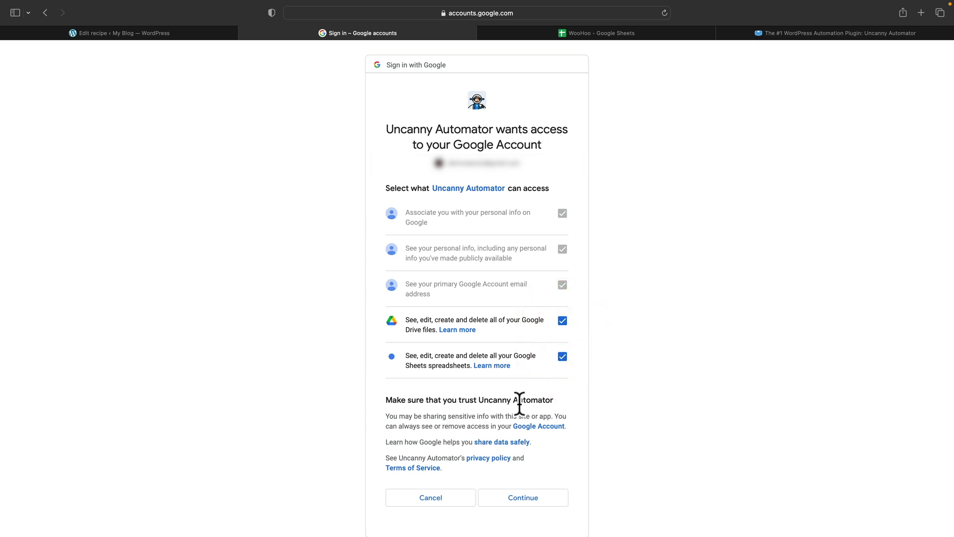
- Allow Uncanny Automator access to the Google account's Drive and Sheets
click(512, 499)
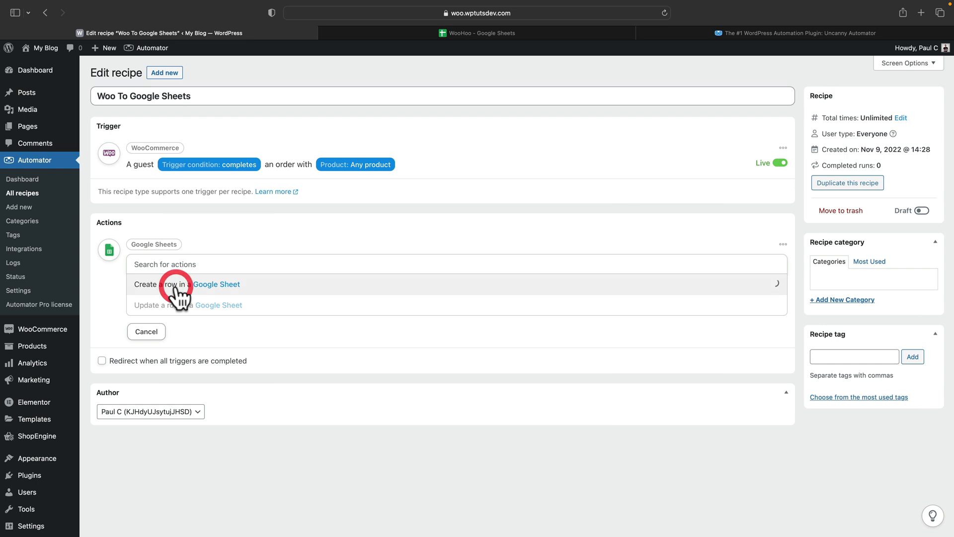
- Select the WooHoo spreadsheet's Orders worksheet and fetch its column headings
scroll(111, 324, down, 3)
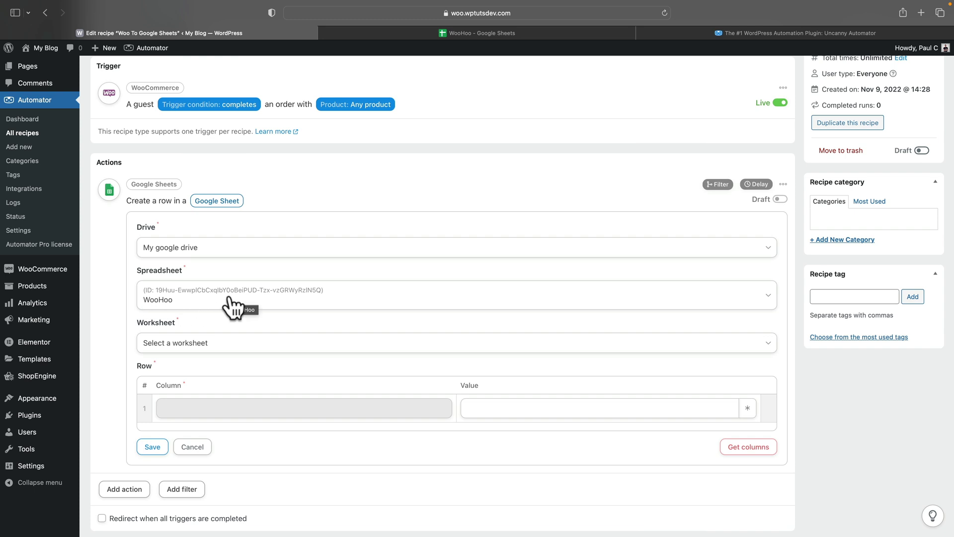
click(196, 342)
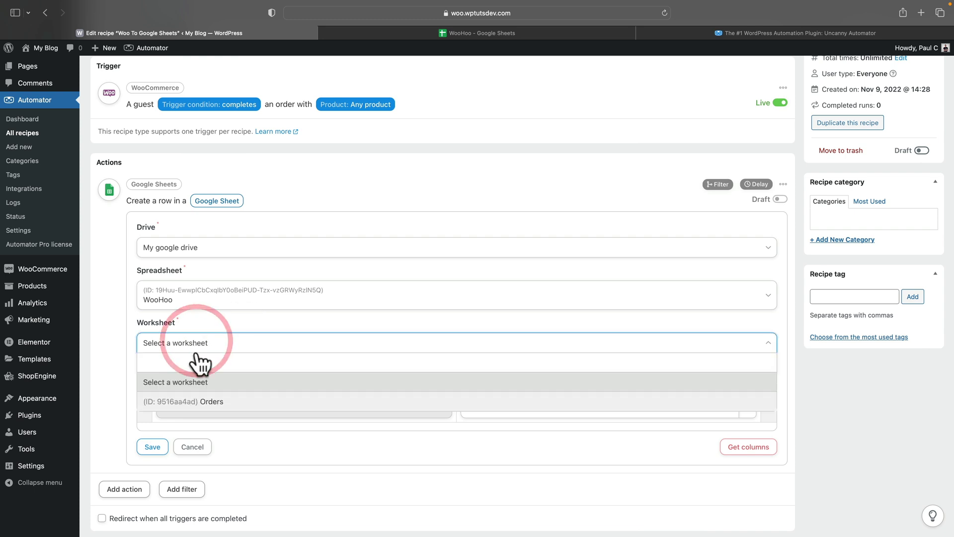
click(226, 403)
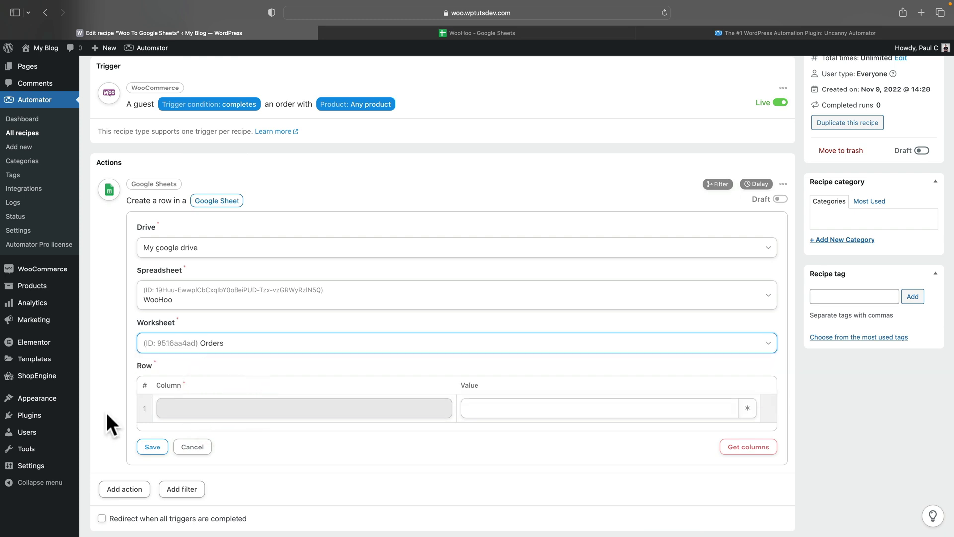
scroll(105, 410, down, 3)
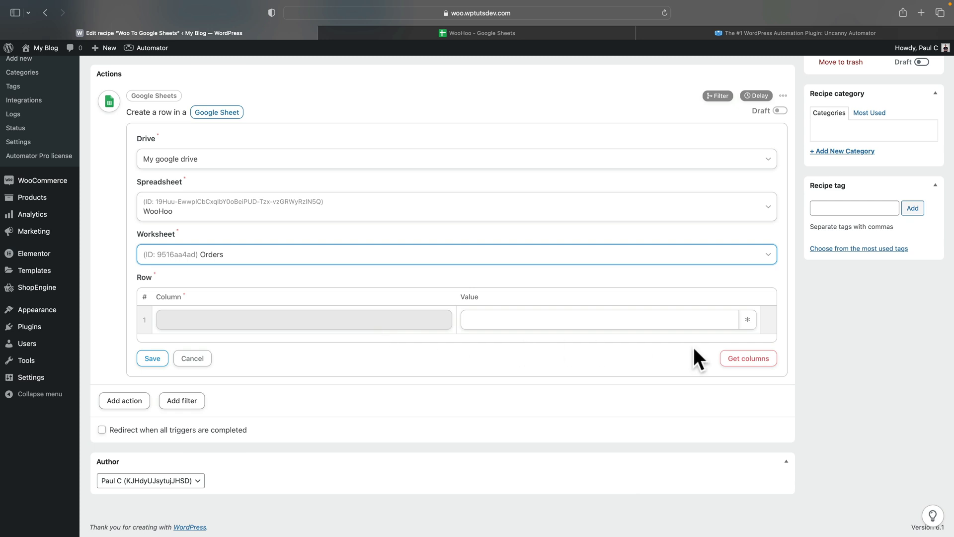
click(743, 359)
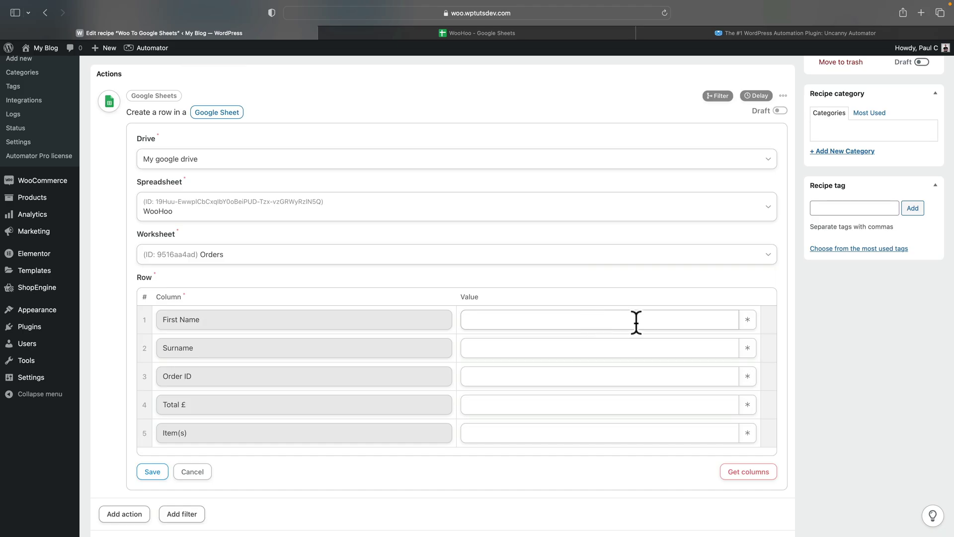
- Open the First Name value tokens and expand the WooCommerce trigger's token list
click(747, 320)
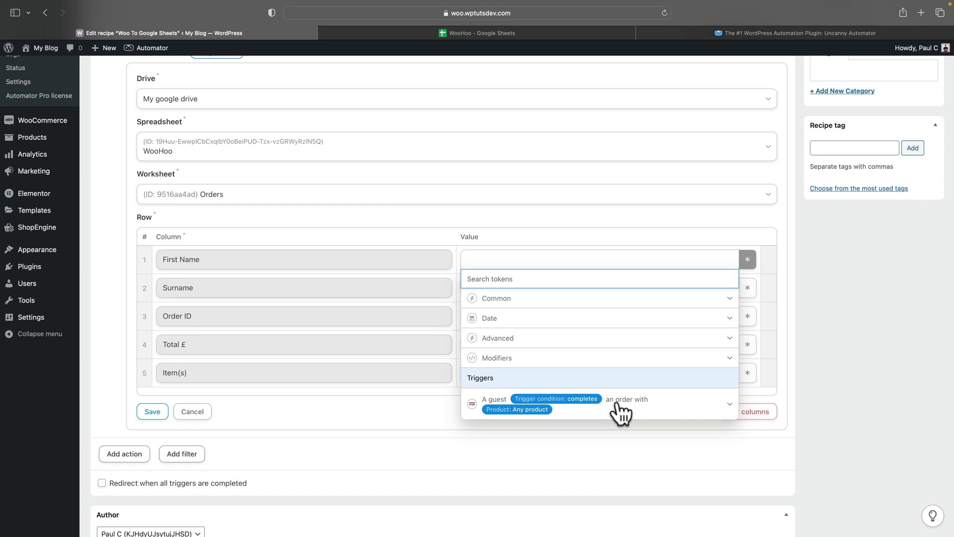
click(616, 406)
scroll(618, 447, down, 3)
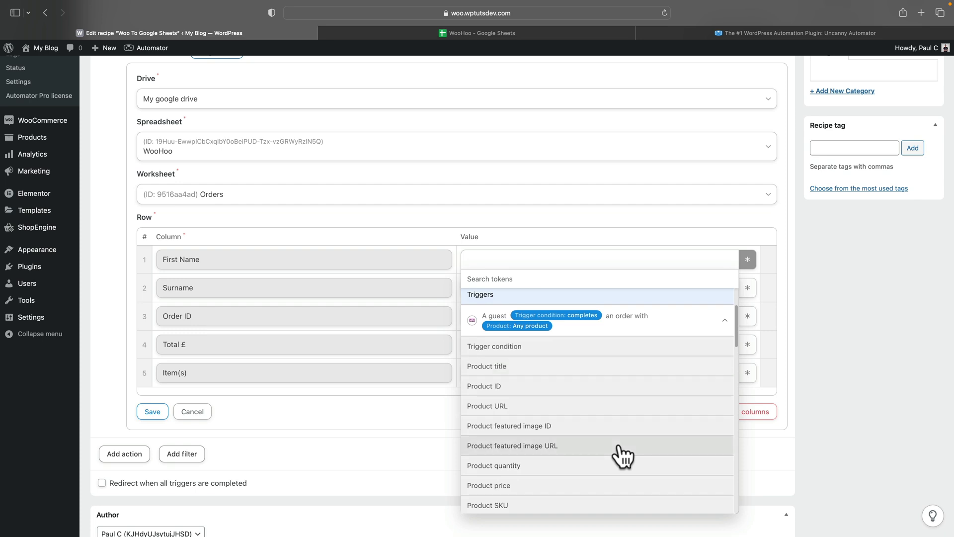
scroll(622, 454, down, 5)
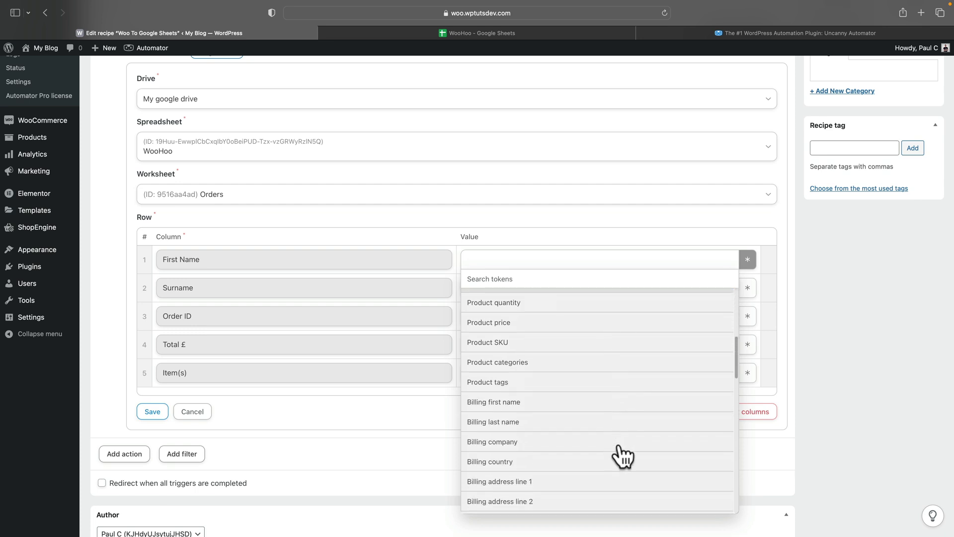
scroll(623, 455, down, 6)
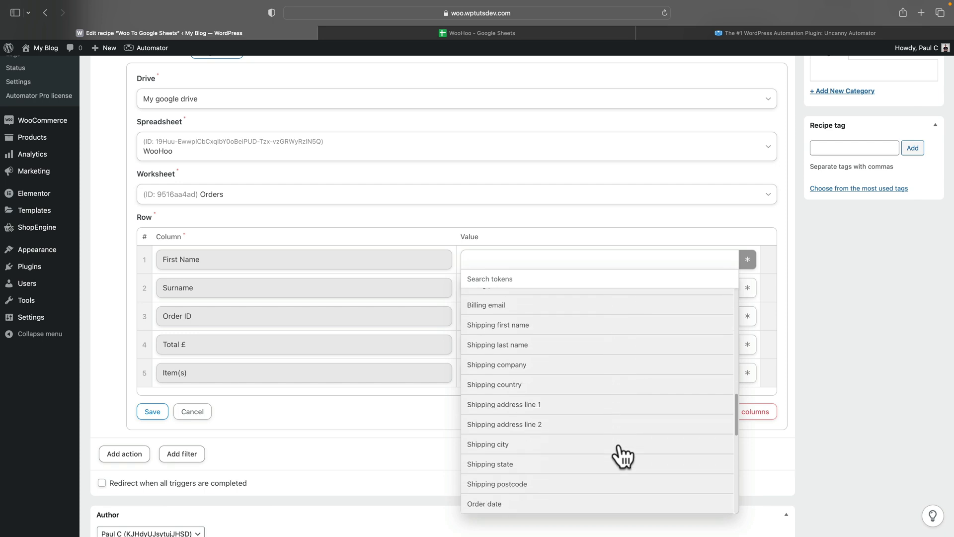
scroll(623, 455, down, 6)
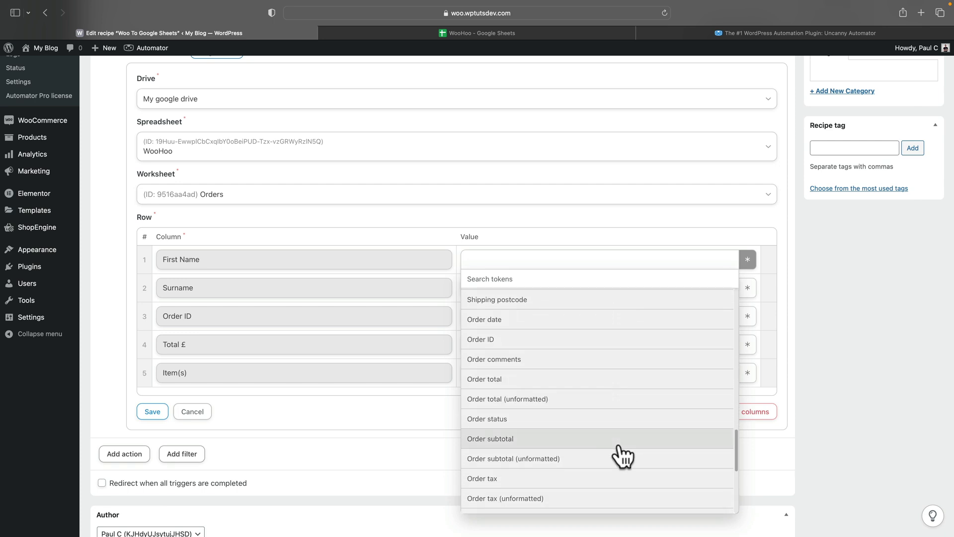
scroll(623, 454, up, 8)
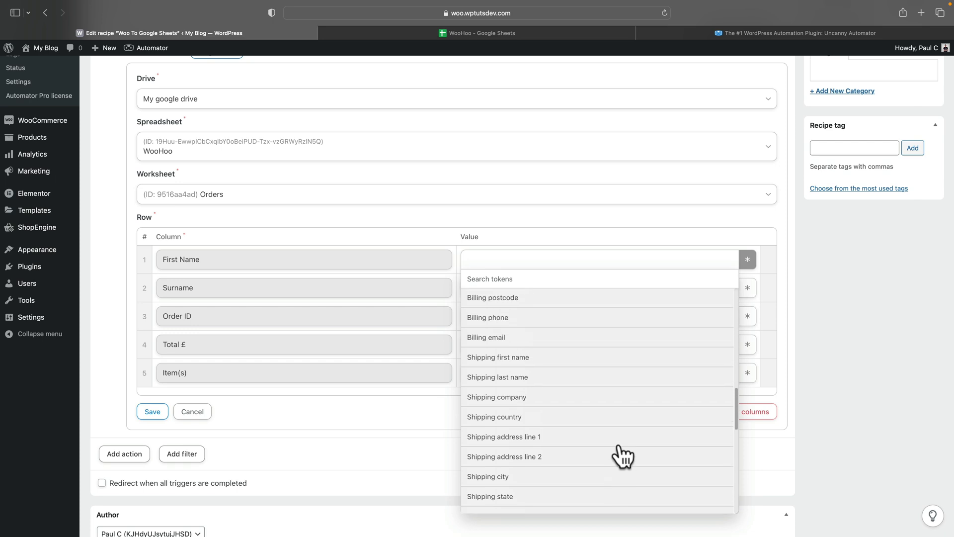
scroll(622, 455, up, 1)
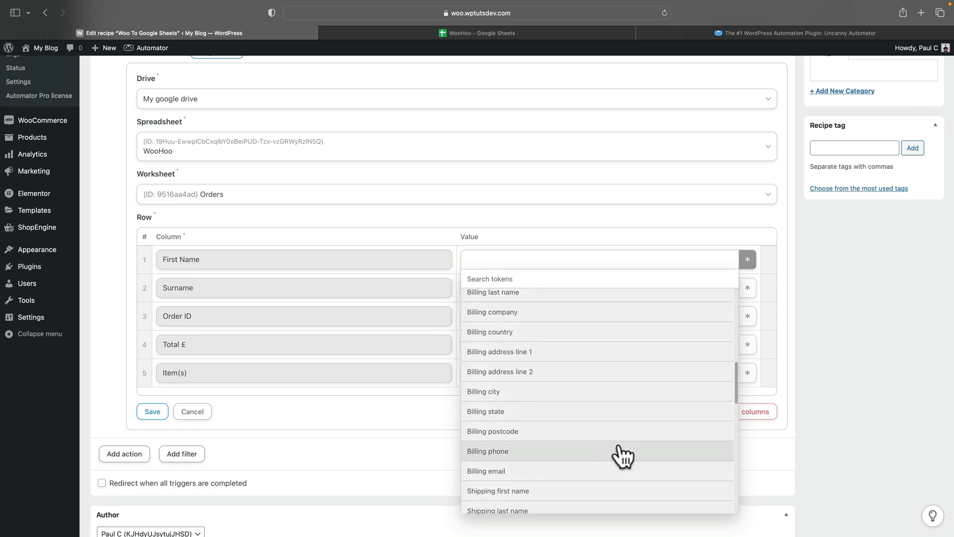
scroll(622, 454, up, 3)
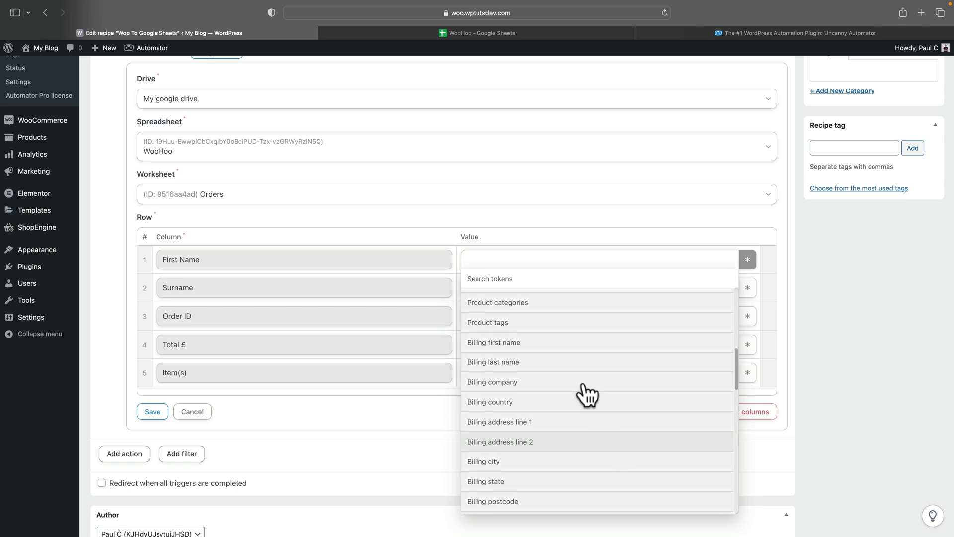
- Map the First Name column to the order's Billing first name token
click(567, 342)
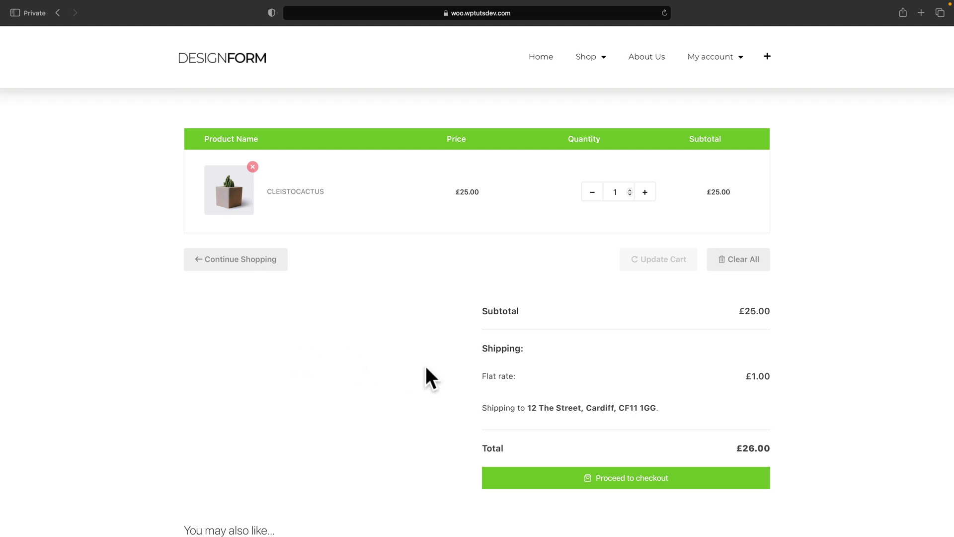
- Check out the one-Cleistocactus cart and place the £26.00 cash-on-delivery order
click(619, 477)
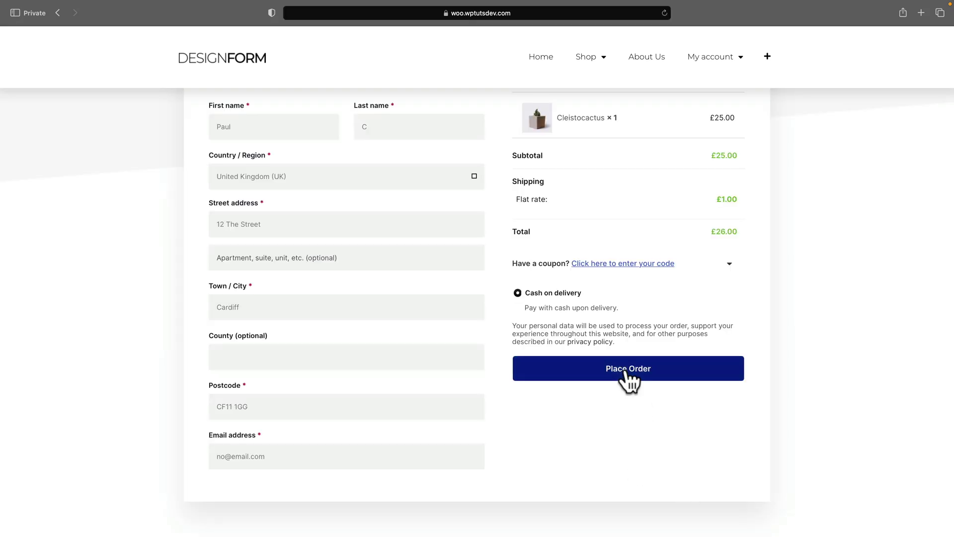
click(628, 369)
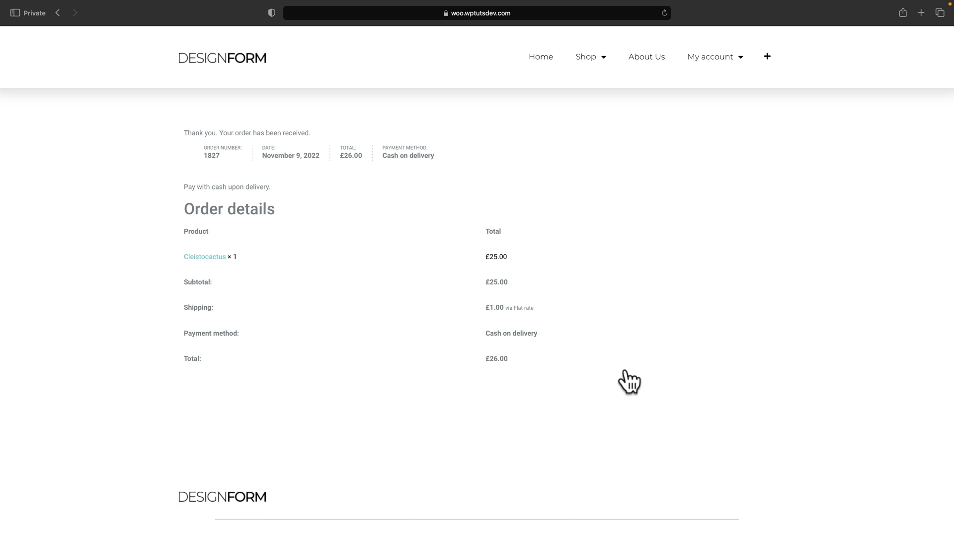